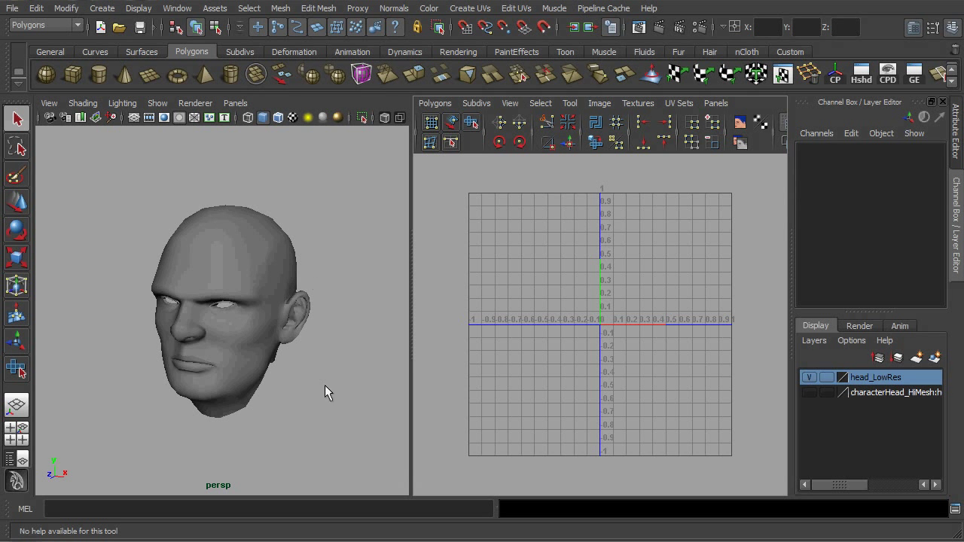
- Display the wireframe over the shaded view and select the low-resolution head to show its current UVs
{"action": "mouse_move", "coordinate": [351, 390]}
{"action": "left_mouse_down", "text": "alt"}
{"action": "mouse_move", "coordinate": [314, 383]}
{"action": "mouse_move", "coordinate": [317, 362]}
{"action": "mouse_move", "coordinate": [345, 351]}
{"action": "mouse_move", "coordinate": [308, 359]}
{"action": "mouse_move", "coordinate": [317, 379]}
{"action": "mouse_move", "coordinate": [297, 366]}
{"action": "mouse_move", "coordinate": [301, 339]}
{"action": "mouse_move", "coordinate": [276, 360]}
{"action": "mouse_move", "coordinate": [323, 348]}
{"action": "left_mouse_up", "text": "alt"}
{"action": "left_click", "coordinate": [277, 119]}
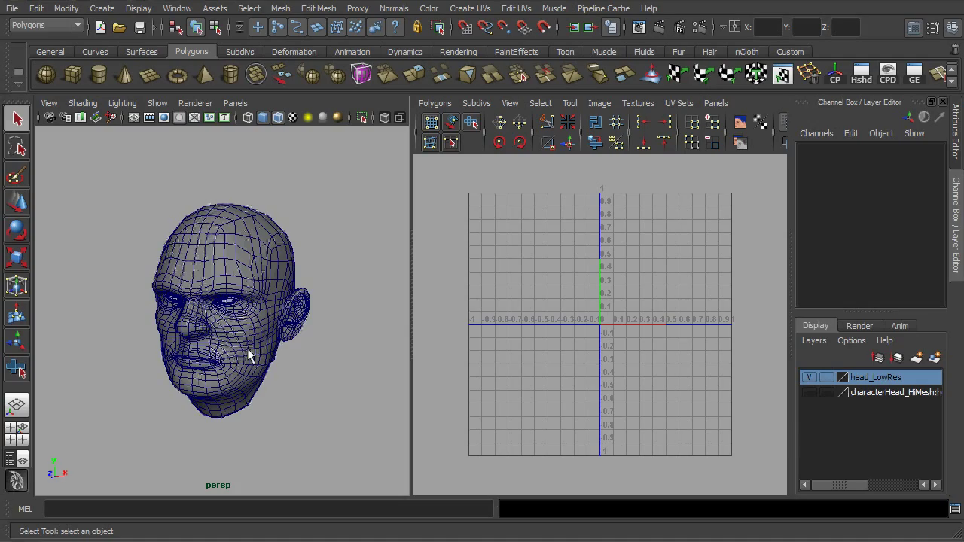
{"action": "left_click", "coordinate": [248, 351]}
{"action": "middle_click_drag", "start_coordinate": [514, 259], "coordinate": [509, 272], "text": "alt"}
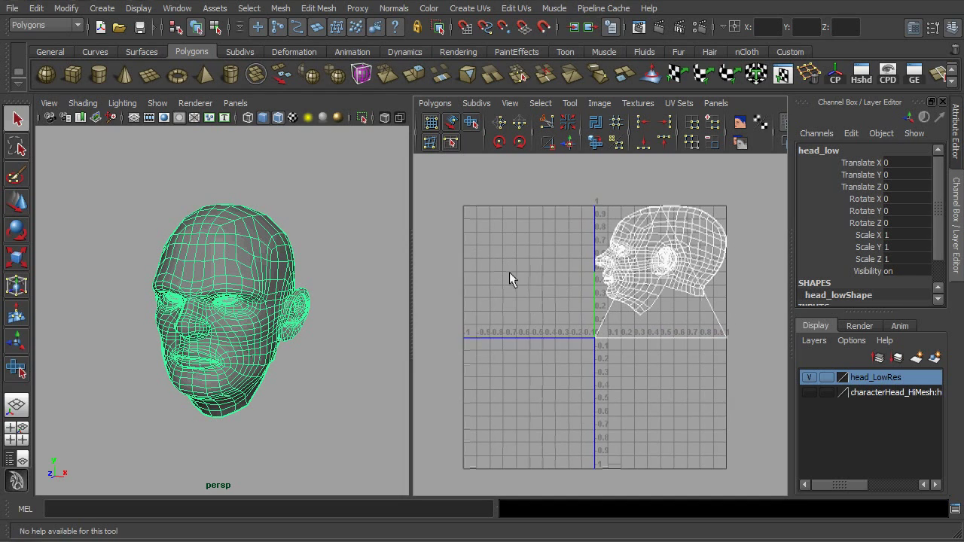
{"action": "left_click_drag", "start_coordinate": [351, 299], "coordinate": [300, 308], "text": "alt"}
{"action": "left_click", "coordinate": [435, 103]}
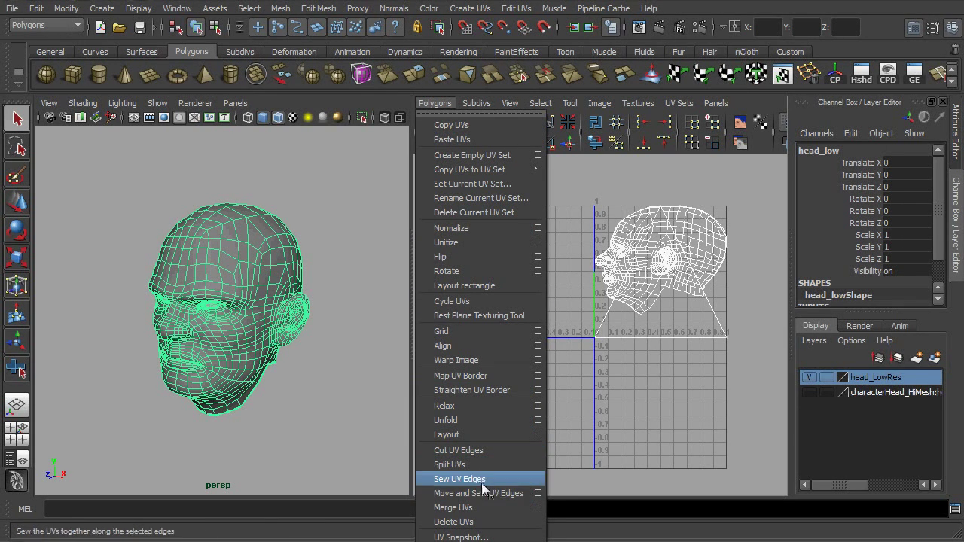
{"action": "left_click", "coordinate": [250, 240]}
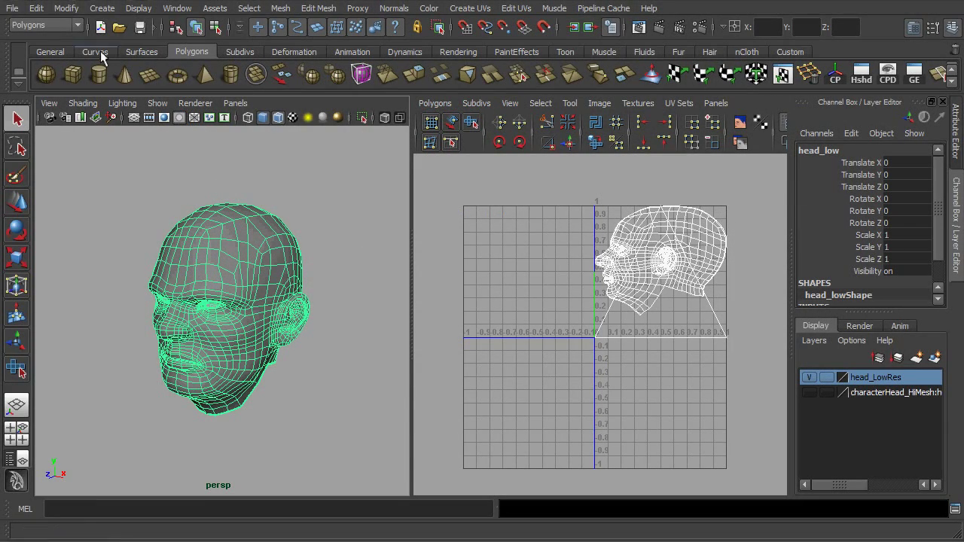
- Duplicate the head and move the copy about 6.28 units along X, beside the original
{"action": "left_click", "coordinate": [31, 9]}
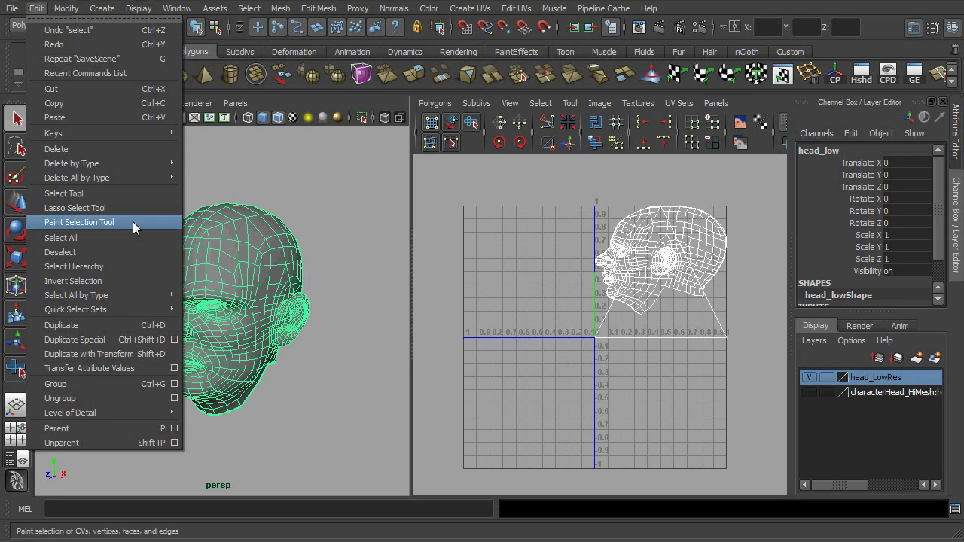
{"action": "left_click", "coordinate": [116, 325]}
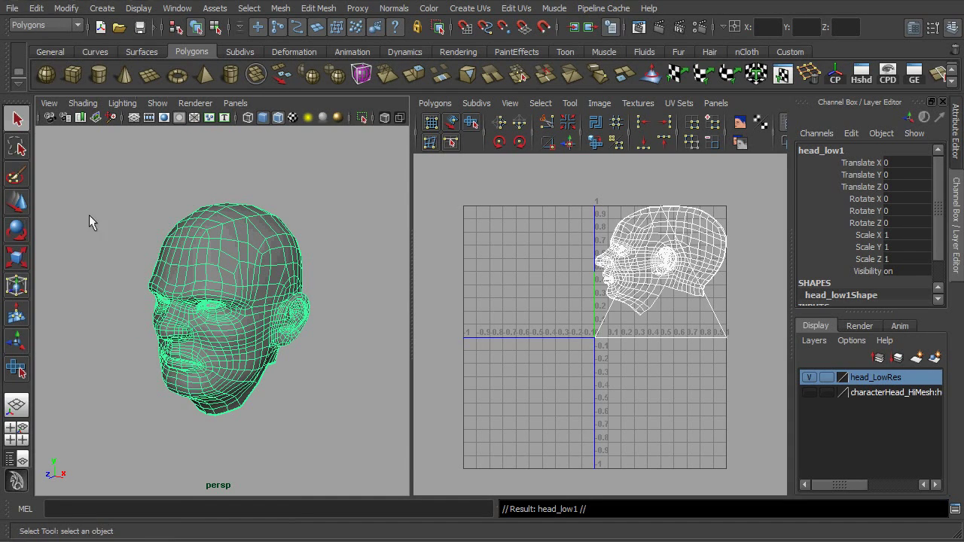
{"action": "key", "text": "w"}
{"action": "left_click_drag", "start_coordinate": [276, 474], "coordinate": [395, 414]}
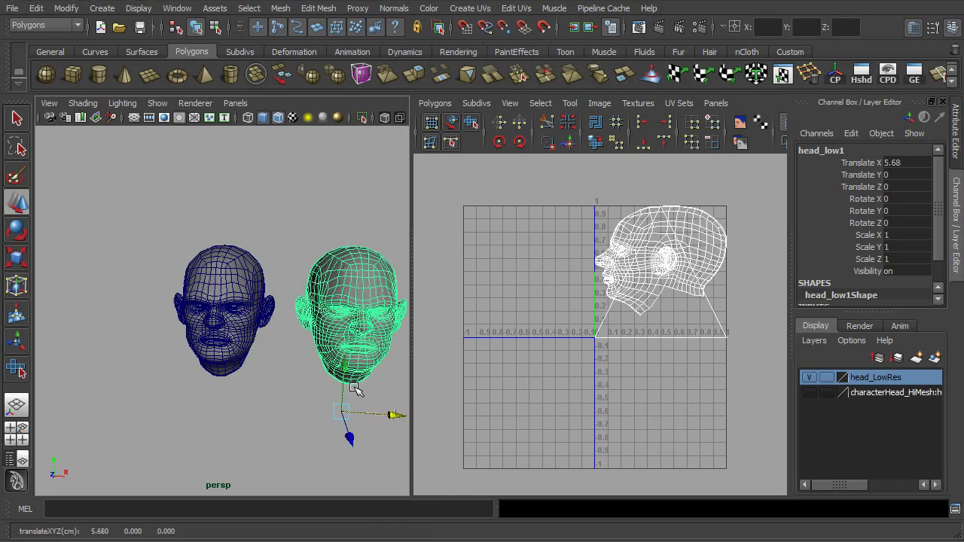
{"action": "middle_click_drag", "start_coordinate": [395, 415], "coordinate": [321, 399], "text": "alt"}
{"action": "left_click_drag", "start_coordinate": [321, 399], "coordinate": [339, 405]}
{"action": "left_click_drag", "start_coordinate": [345, 367], "coordinate": [322, 358], "text": "alt"}
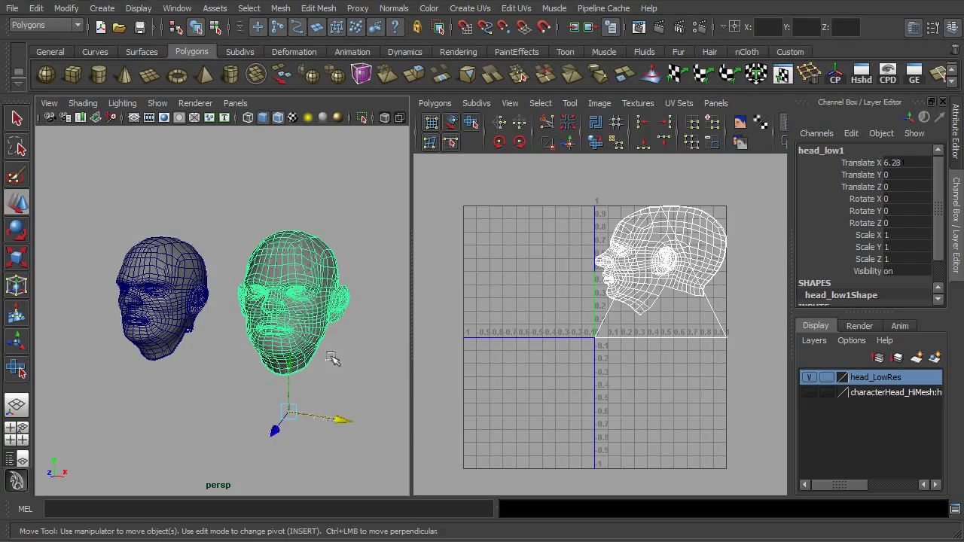
{"action": "key", "text": "q"}
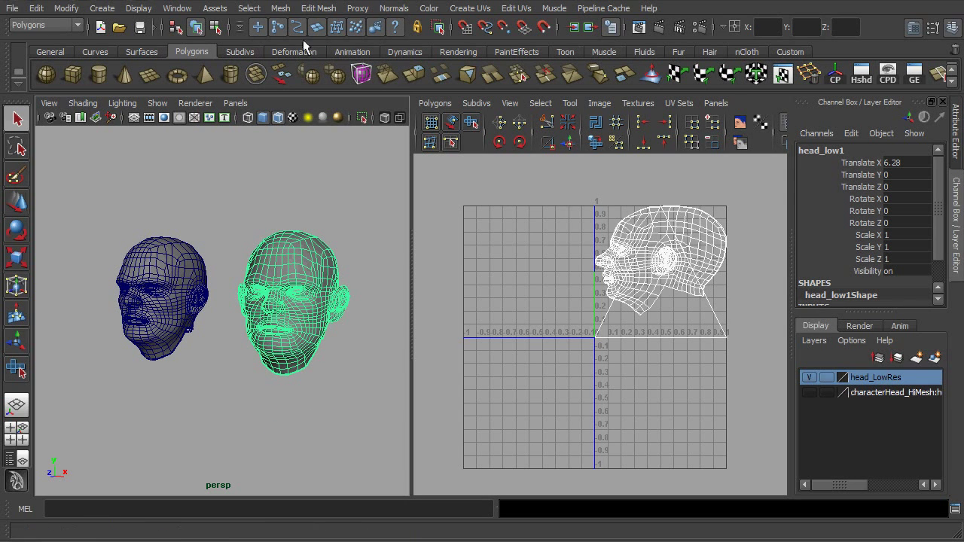
- Apply Average Vertices to the duplicated head
{"action": "left_click", "coordinate": [279, 8]}
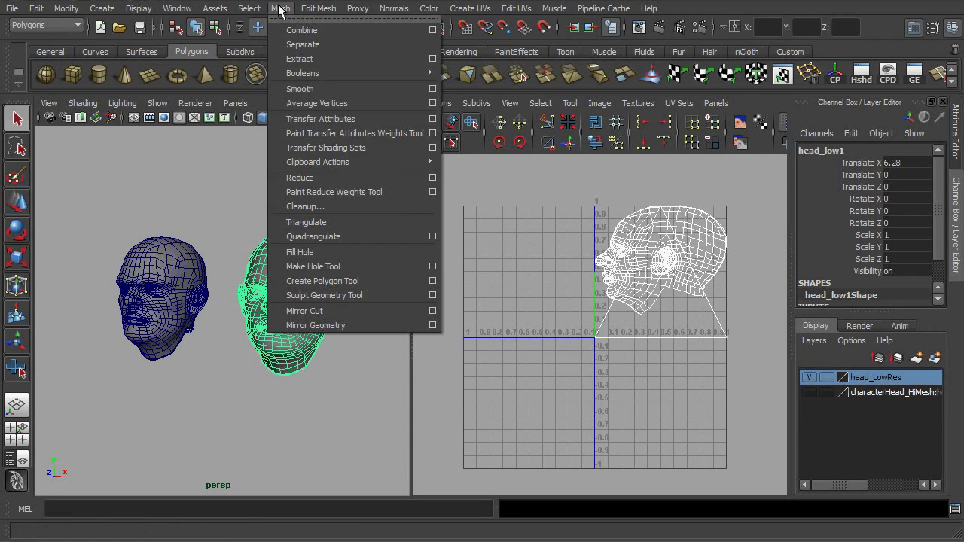
{"action": "left_click", "coordinate": [328, 110]}
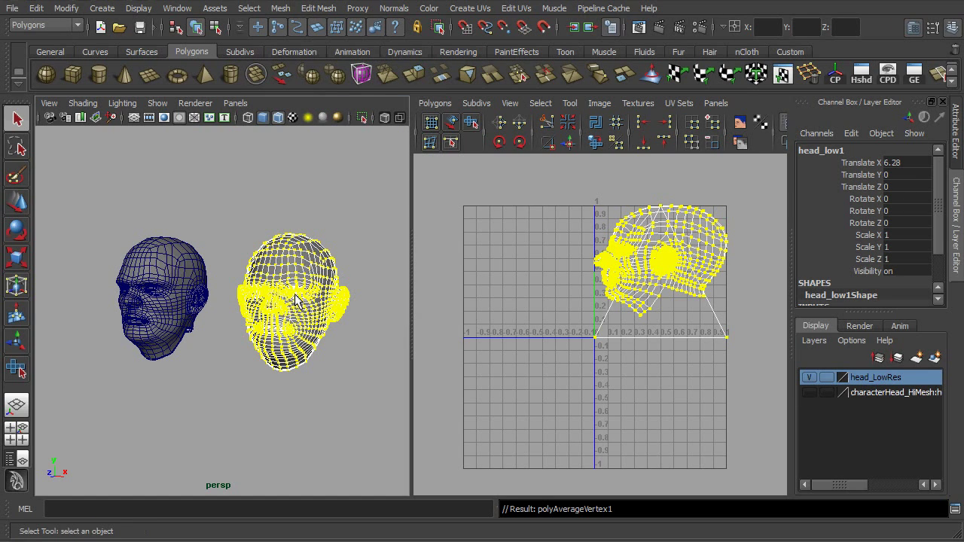
{"action": "middle_click_drag", "start_coordinate": [295, 295], "coordinate": [293, 294], "text": "alt"}
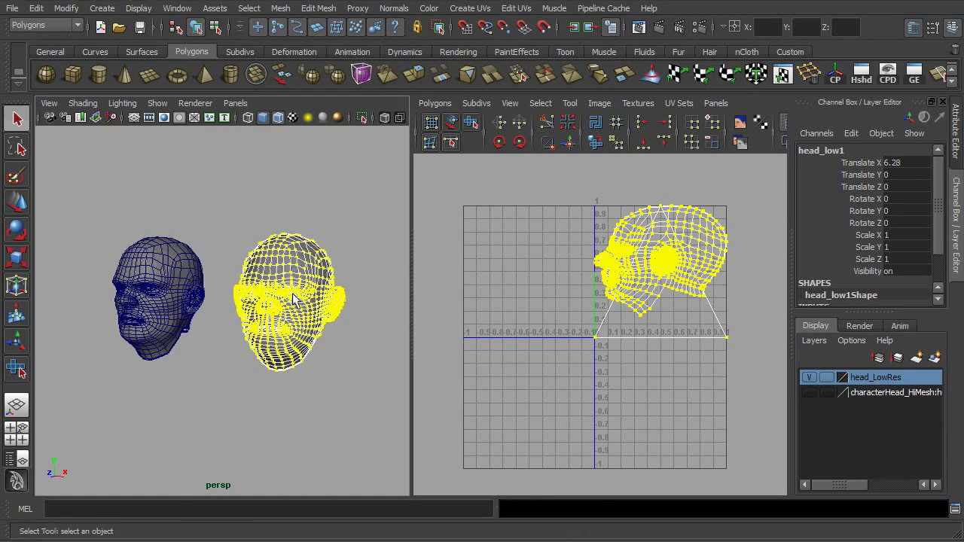
- Repeat Average Vertices on the duplicated head until its facial features are strongly smoothed out
{"action": "left_click", "coordinate": [39, 8]}
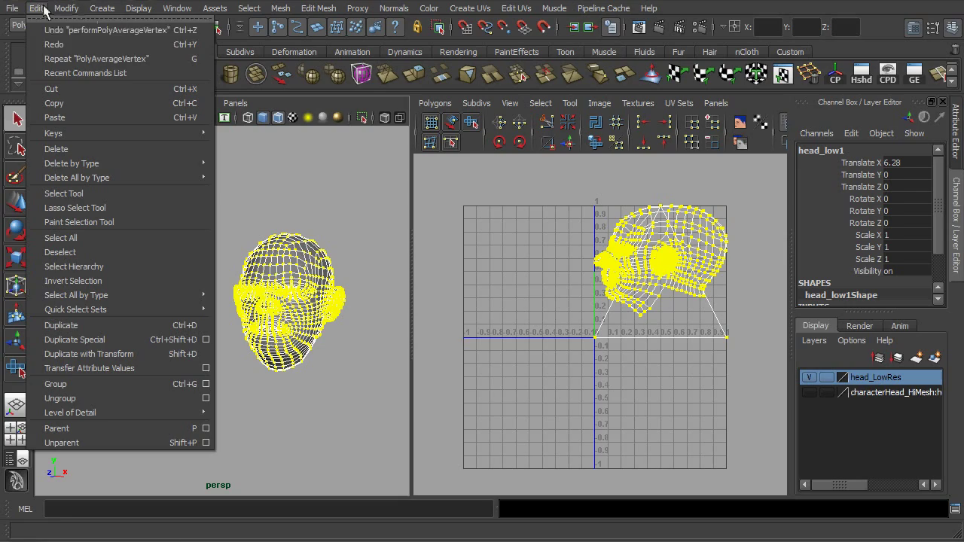
{"action": "left_click", "coordinate": [60, 60]}
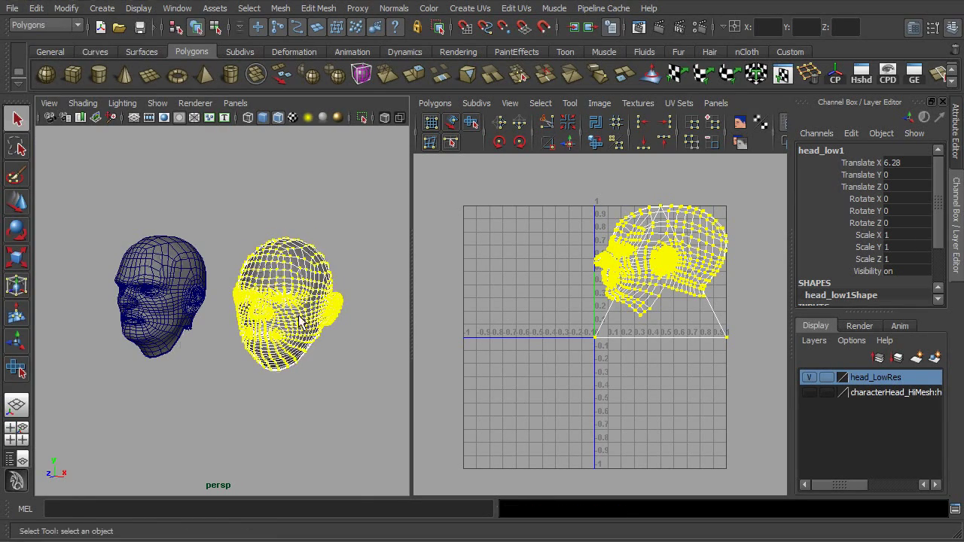
{"action": "right_click_drag", "start_coordinate": [299, 318], "coordinate": [342, 290]}
{"action": "left_click", "coordinate": [329, 340]}
{"action": "right_click_drag", "start_coordinate": [283, 343], "coordinate": [351, 357], "text": "alt"}
{"action": "left_click_drag", "start_coordinate": [316, 351], "coordinate": [290, 345], "text": "alt"}
{"action": "left_click", "coordinate": [332, 395]}
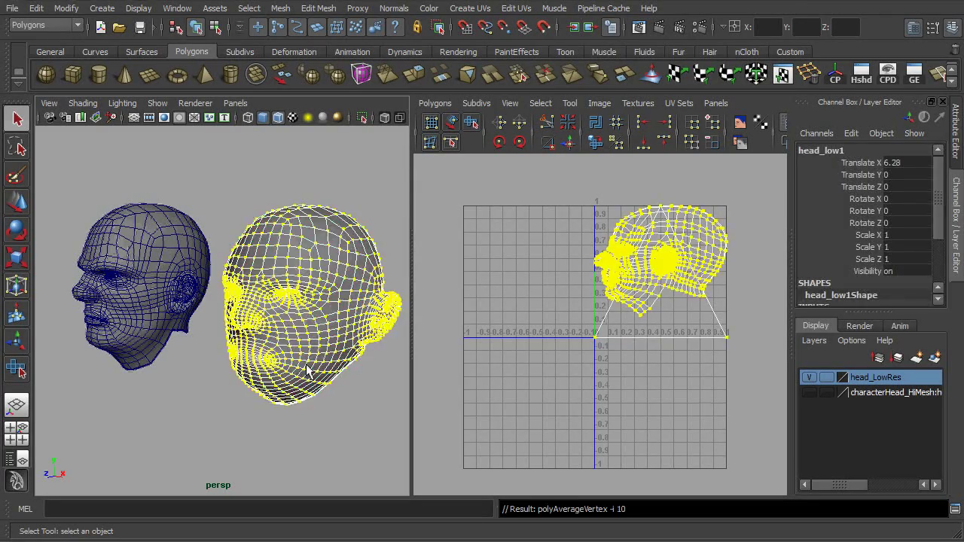
{"action": "key", "text": "g"}
{"action": "key", "text": "g"}
{"action": "key", "text": "g"}
{"action": "key", "text": "g"}
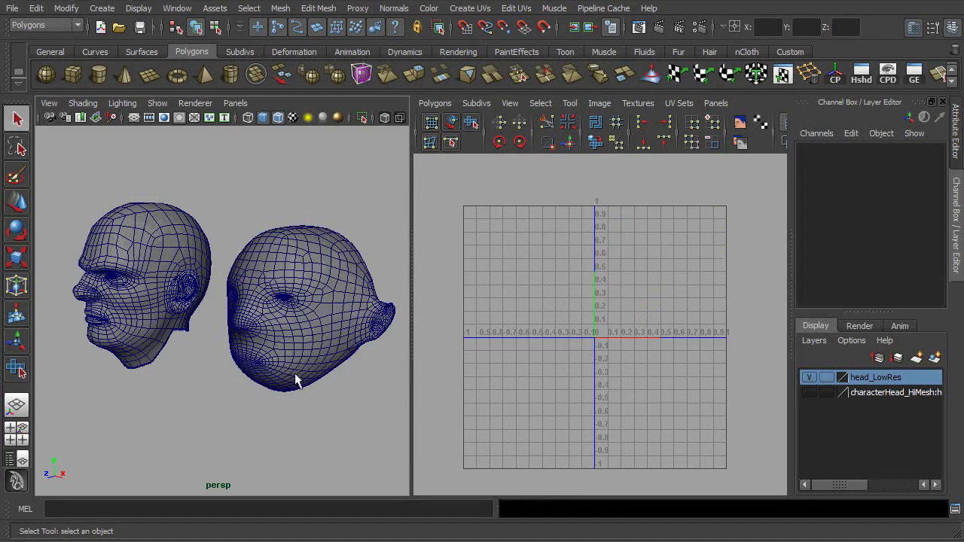
- Select the smoothed duplicate head and create its UVs with a Cylindrical Mapping projection
{"action": "left_click_drag", "start_coordinate": [295, 373], "coordinate": [320, 332], "text": "alt"}
{"action": "left_click", "coordinate": [329, 326]}
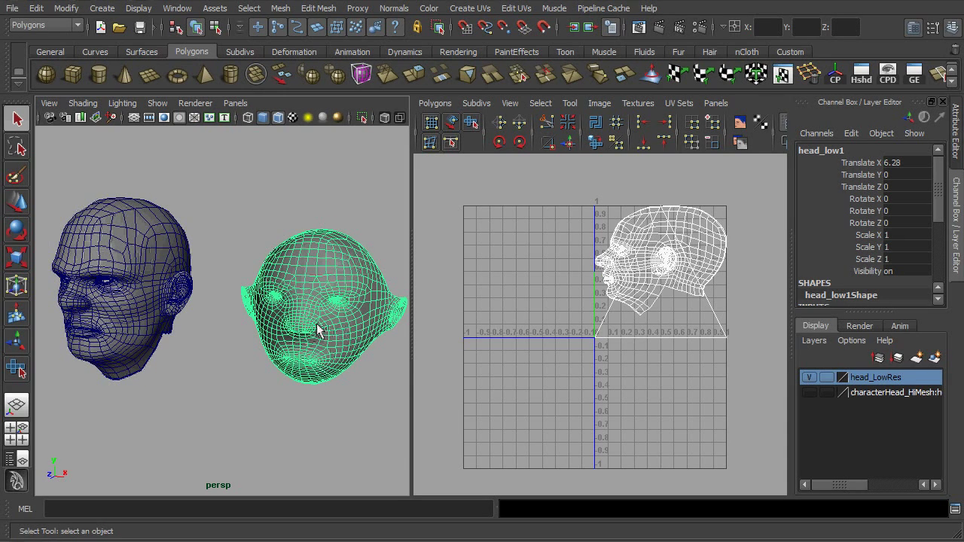
{"action": "left_click", "coordinate": [472, 9]}
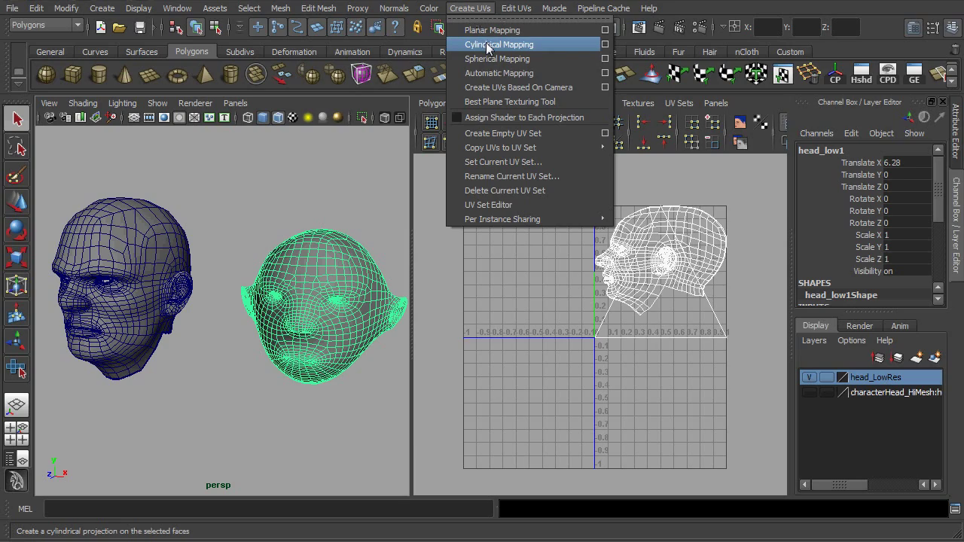
{"action": "left_click", "coordinate": [486, 45]}
{"action": "middle_click_drag", "start_coordinate": [641, 284], "coordinate": [553, 294], "text": "alt"}
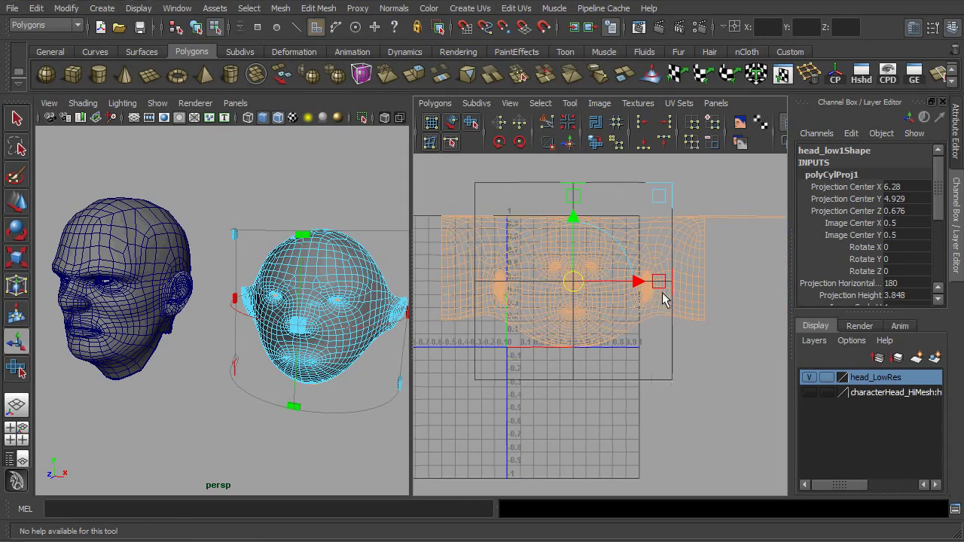
{"action": "middle_click_drag", "start_coordinate": [662, 297], "coordinate": [582, 330], "text": "alt"}
{"action": "scroll", "coordinate": [650, 315], "scroll_direction": "down", "scroll_amount": 3}
{"action": "left_click_drag", "start_coordinate": [393, 337], "coordinate": [324, 325], "text": "alt"}
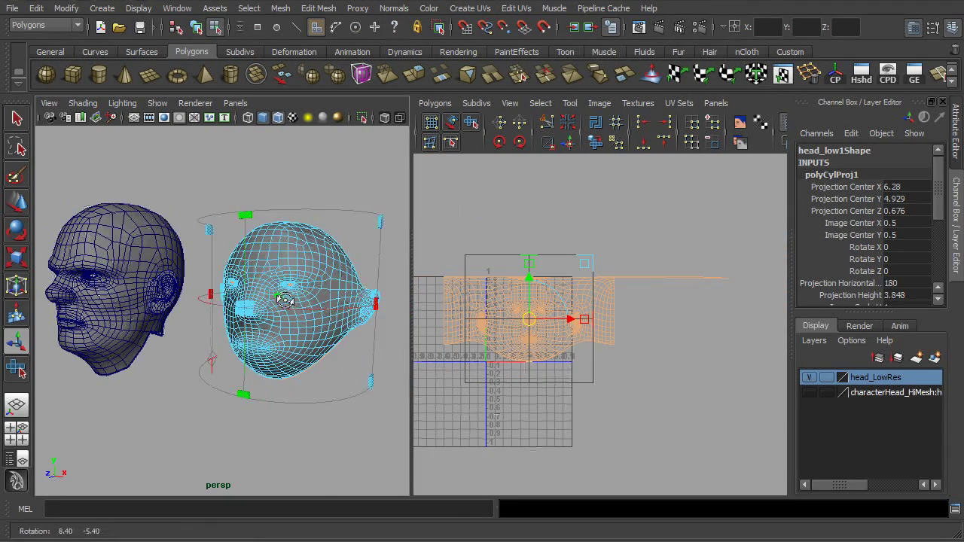
- Turn on textured display in the perspective view and inspect the checker pattern around the smoothed head
{"action": "left_click", "coordinate": [292, 117]}
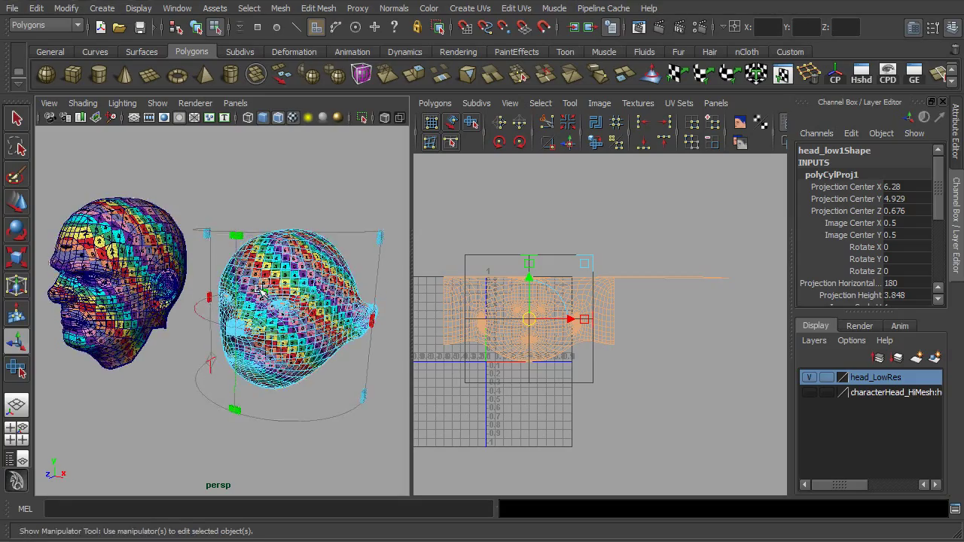
{"action": "scroll", "coordinate": [298, 305], "scroll_direction": "up", "scroll_amount": 5}
{"action": "left_click_drag", "start_coordinate": [316, 313], "coordinate": [215, 269], "text": "alt"}
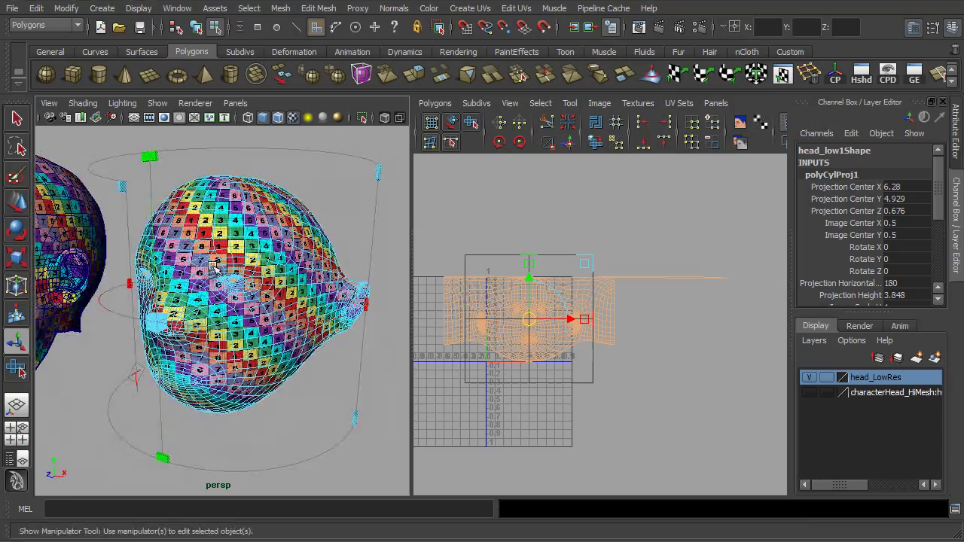
{"action": "left_click_drag", "start_coordinate": [262, 348], "coordinate": [213, 396], "text": "alt"}
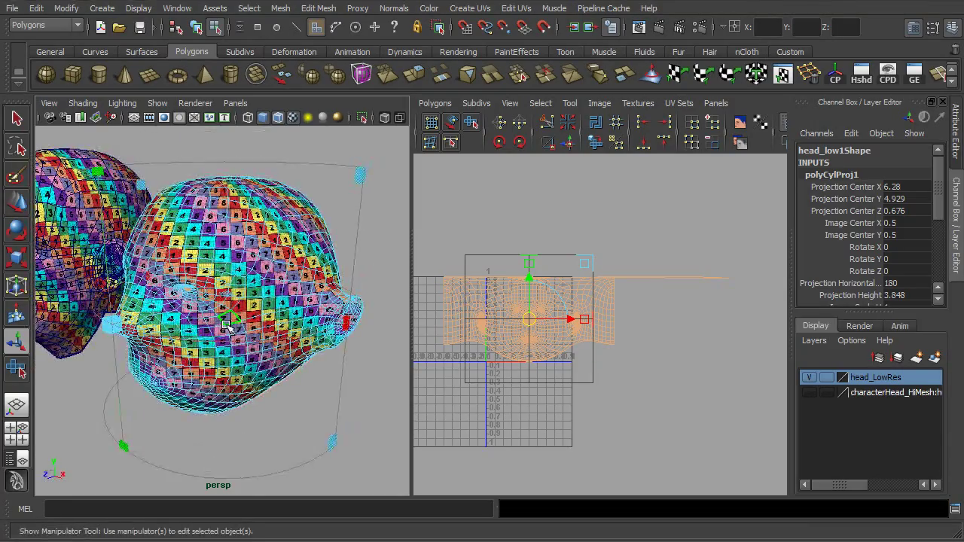
{"action": "right_click_drag", "start_coordinate": [197, 323], "coordinate": [245, 320], "text": "alt"}
{"action": "mouse_move", "coordinate": [249, 320]}
{"action": "left_mouse_down", "text": "alt"}
{"action": "mouse_move", "coordinate": [246, 211]}
{"action": "mouse_move", "coordinate": [255, 256]}
{"action": "mouse_move", "coordinate": [290, 277]}
{"action": "mouse_move", "coordinate": [250, 307]}
{"action": "left_mouse_up", "text": "alt"}
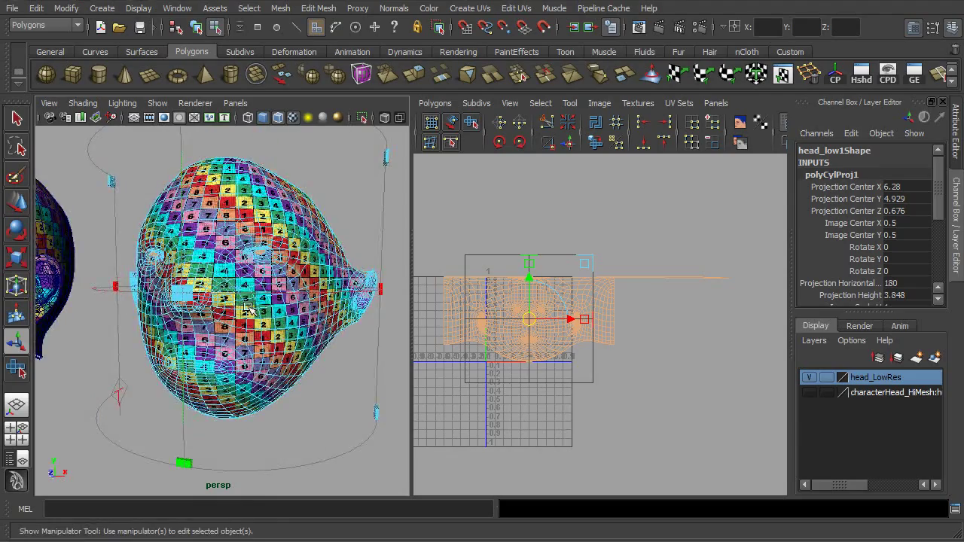
{"action": "right_click_drag", "start_coordinate": [309, 307], "coordinate": [246, 311], "text": "alt"}
{"action": "middle_click_drag", "start_coordinate": [243, 312], "coordinate": [279, 308], "text": "alt"}
- Return the smoothed head to object mode and select it first, adding the original head to the selection second
{"action": "key", "text": "q"}
{"action": "left_click_drag", "start_coordinate": [277, 264], "coordinate": [270, 281], "text": "alt"}
{"action": "right_click_drag", "start_coordinate": [260, 256], "coordinate": [327, 238]}
{"action": "left_click", "coordinate": [335, 232]}
{"action": "left_click", "coordinate": [294, 288]}
{"action": "middle_click_drag", "start_coordinate": [258, 310], "coordinate": [303, 297], "text": "alt"}
{"action": "left_click_drag", "start_coordinate": [360, 254], "coordinate": [367, 268], "text": "alt"}
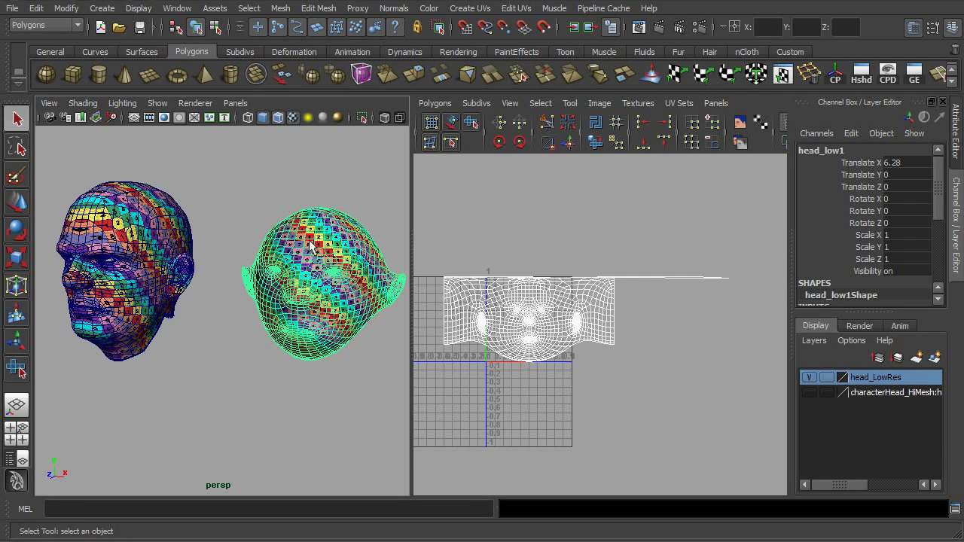
{"action": "left_click", "coordinate": [159, 253]}
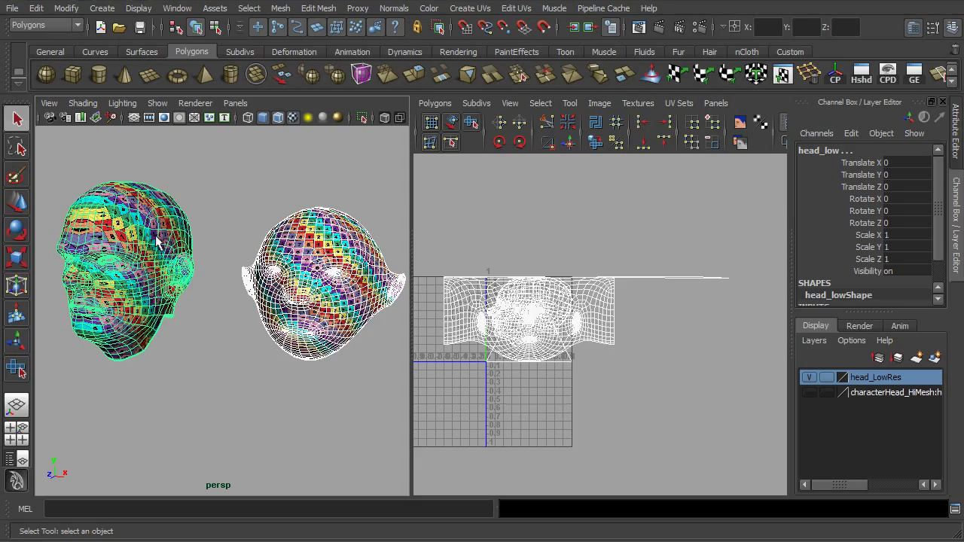
- Reset the Transfer Attributes options, turn Color Sets off, and transfer all UV sets from the smoothed head to the original
{"action": "left_click", "coordinate": [280, 9]}
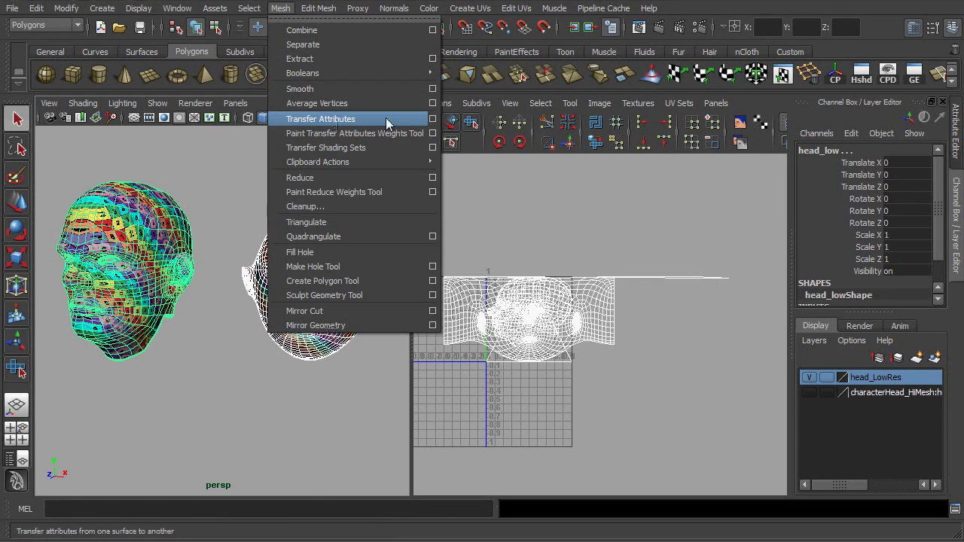
{"action": "left_click", "coordinate": [433, 119]}
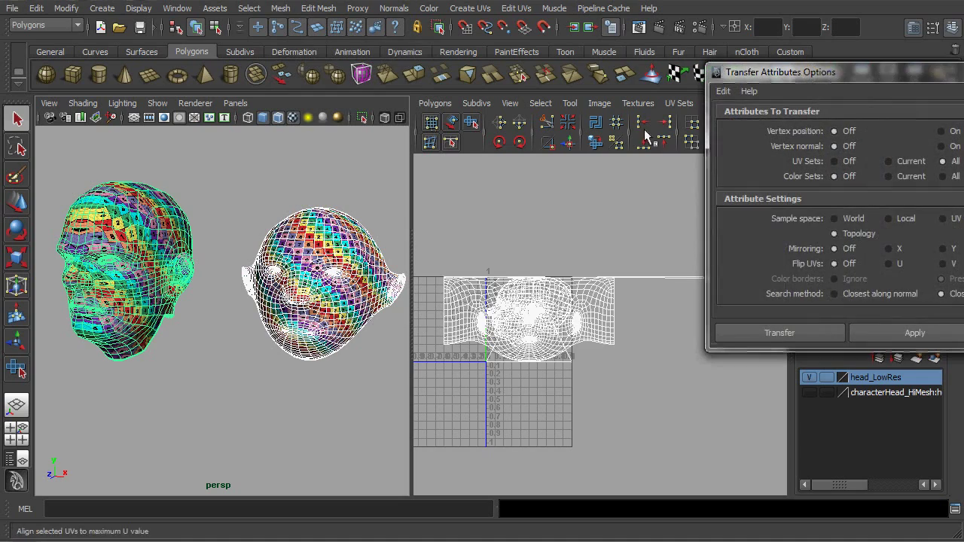
{"action": "left_click_drag", "start_coordinate": [772, 80], "coordinate": [557, 88]}
{"action": "left_click", "coordinate": [505, 95]}
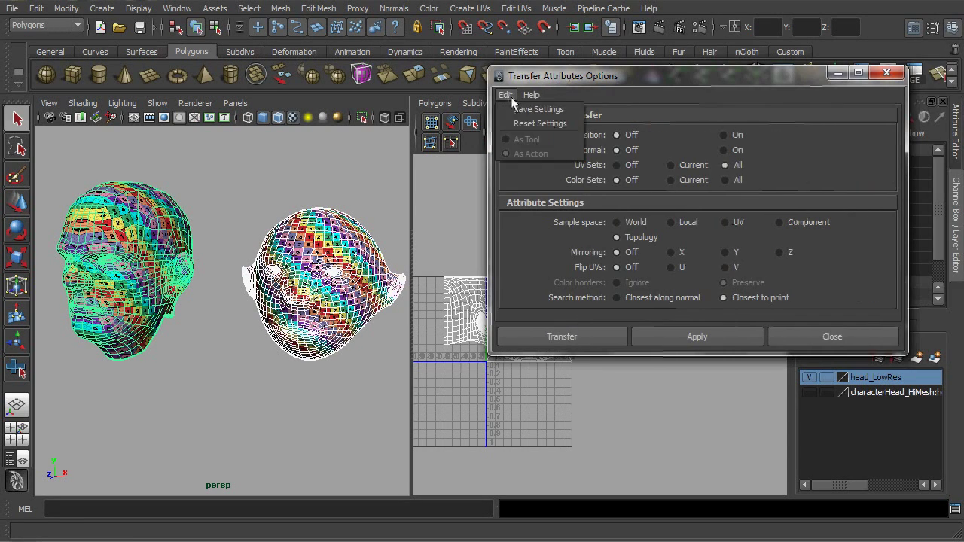
{"action": "left_click", "coordinate": [519, 120]}
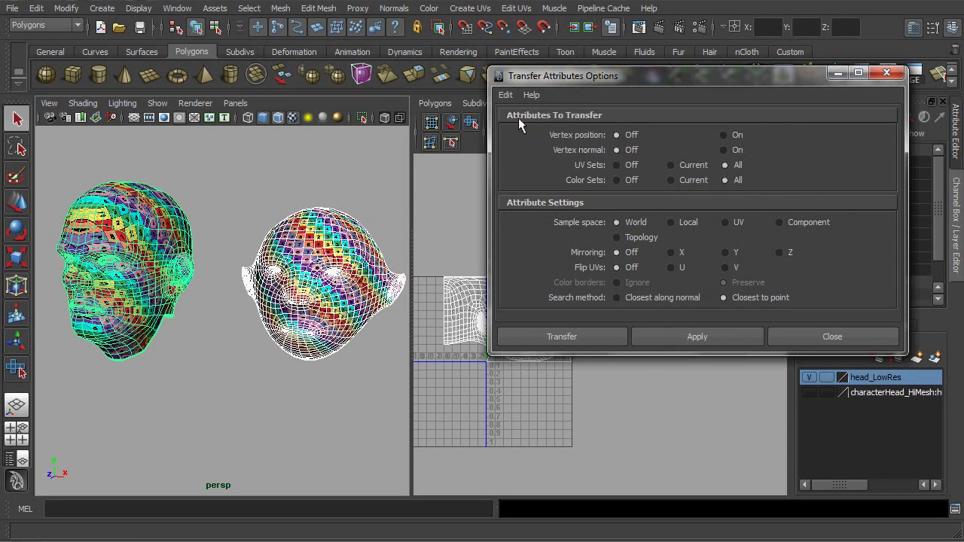
{"action": "left_click", "coordinate": [618, 179]}
{"action": "left_click", "coordinate": [695, 339]}
{"action": "left_click", "coordinate": [828, 339]}
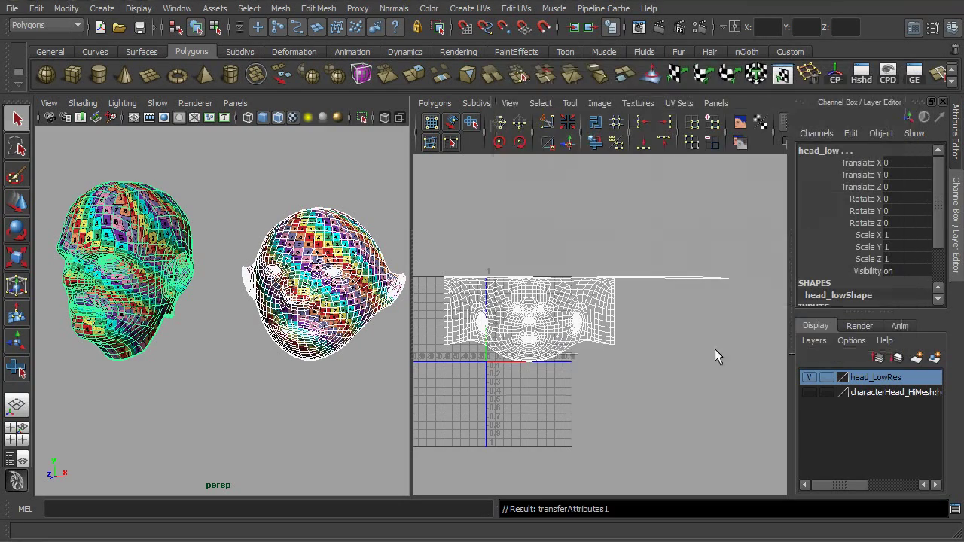
- Select only the original head and examine the checker pattern for stretching on the face, side and ear
{"action": "mouse_move", "coordinate": [211, 348]}
{"action": "left_mouse_down", "text": "alt"}
{"action": "mouse_move", "coordinate": [264, 339]}
{"action": "mouse_move", "coordinate": [194, 347]}
{"action": "left_mouse_up", "text": "alt"}
{"action": "middle_click_drag", "start_coordinate": [194, 346], "coordinate": [274, 350], "text": "alt"}
{"action": "left_click", "coordinate": [275, 350]}
{"action": "left_click", "coordinate": [210, 334]}
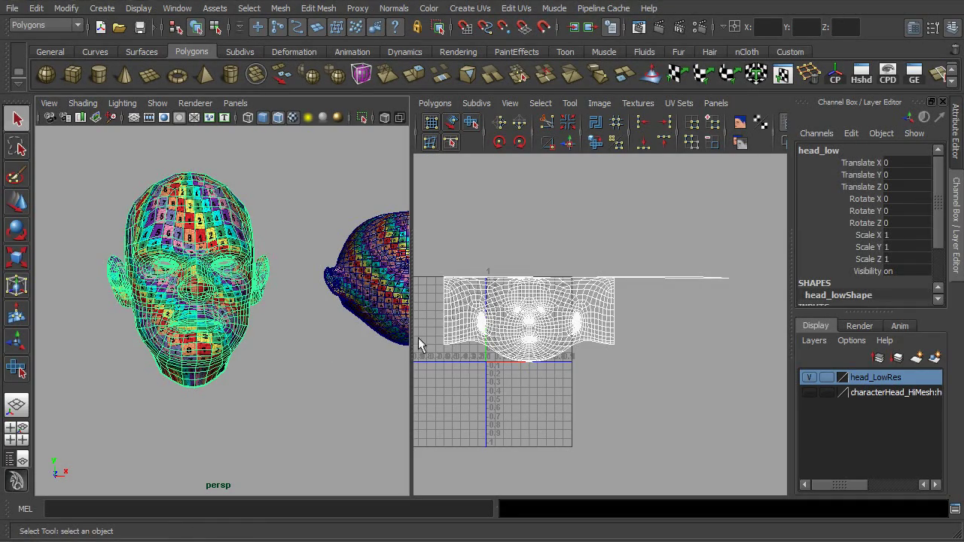
{"action": "left_click_drag", "start_coordinate": [112, 317], "coordinate": [158, 310], "text": "alt"}
{"action": "right_click_drag", "start_coordinate": [158, 310], "coordinate": [261, 312], "text": "alt"}
{"action": "left_click_drag", "start_coordinate": [260, 312], "coordinate": [122, 320], "text": "alt"}
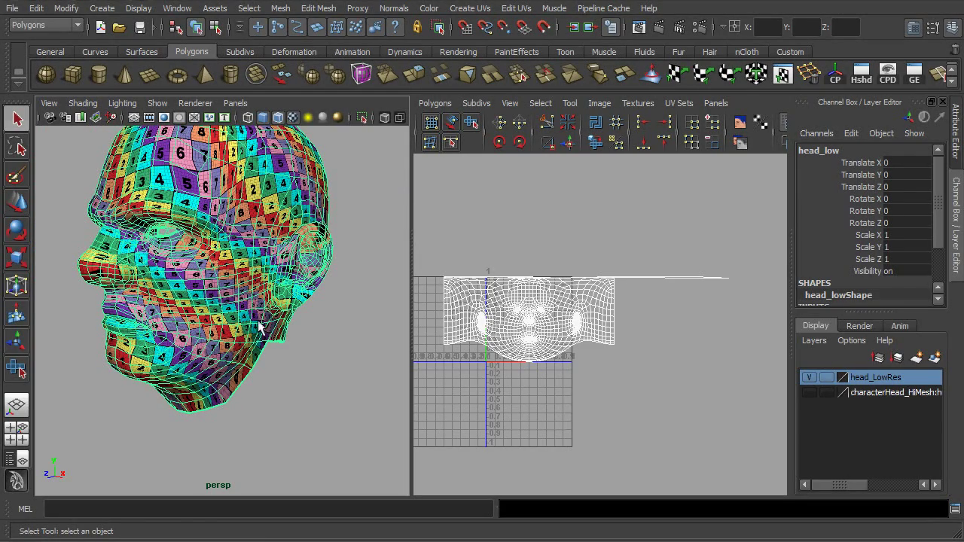
{"action": "right_click_drag", "start_coordinate": [258, 327], "coordinate": [187, 333], "text": "alt"}
{"action": "left_click_drag", "start_coordinate": [187, 333], "coordinate": [273, 334], "text": "alt"}
{"action": "right_click_drag", "start_coordinate": [274, 334], "coordinate": [233, 332], "text": "alt"}
{"action": "left_click_drag", "start_coordinate": [233, 331], "coordinate": [220, 317], "text": "alt"}
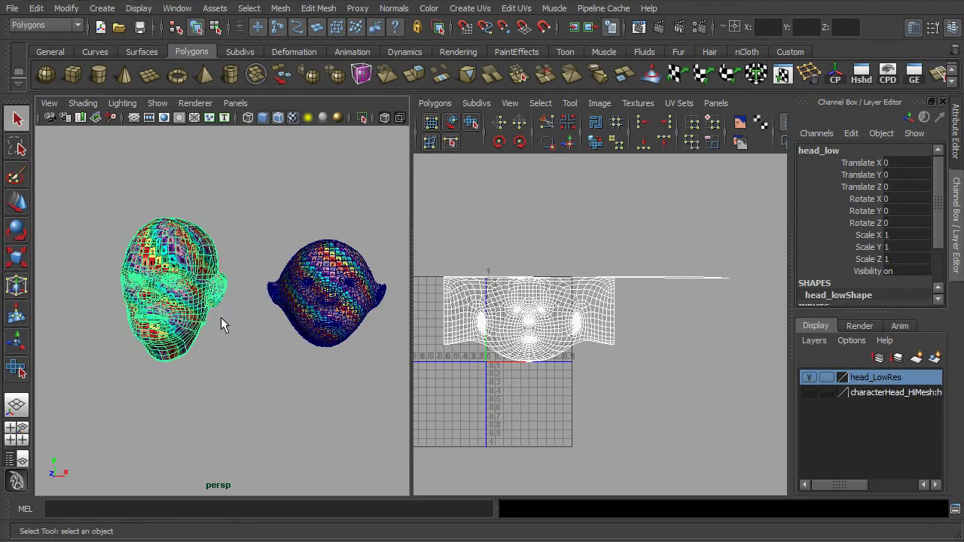
- Select all UVs of the original head in the UV editor and unfold them with the Smooth UV Tool
{"action": "right_click_drag", "start_coordinate": [484, 296], "coordinate": [518, 294]}
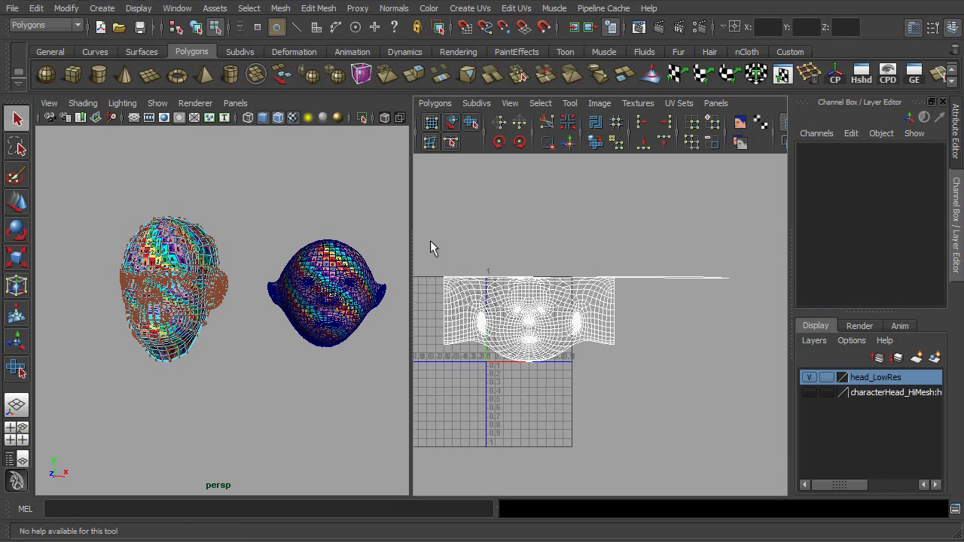
{"action": "left_click_drag", "start_coordinate": [431, 242], "coordinate": [697, 372]}
{"action": "left_click", "coordinate": [570, 104]}
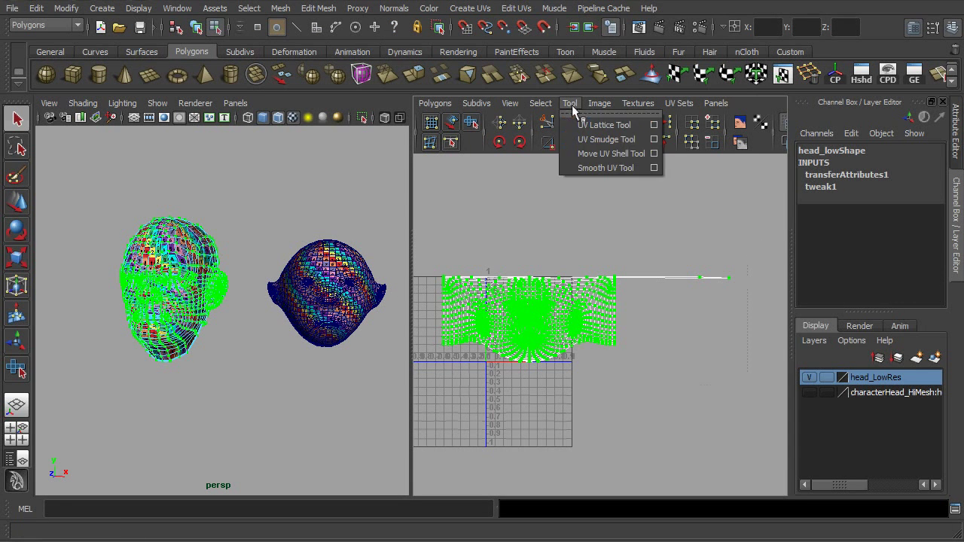
{"action": "left_click", "coordinate": [628, 170]}
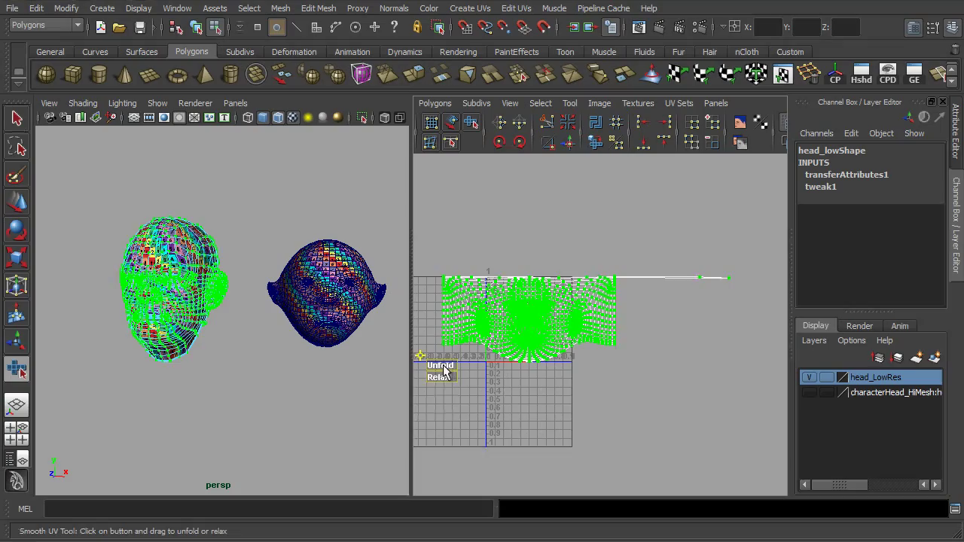
{"action": "left_click_drag", "start_coordinate": [443, 366], "coordinate": [680, 338]}
- Examine the checker pattern on the unfolded head up close, return it to object mode and clear the selection
{"action": "left_click_drag", "start_coordinate": [223, 321], "coordinate": [188, 285], "text": "alt"}
{"action": "scroll", "coordinate": [194, 320], "scroll_direction": "up", "scroll_amount": 3}
{"action": "right_click_drag", "start_coordinate": [188, 283], "coordinate": [237, 265]}
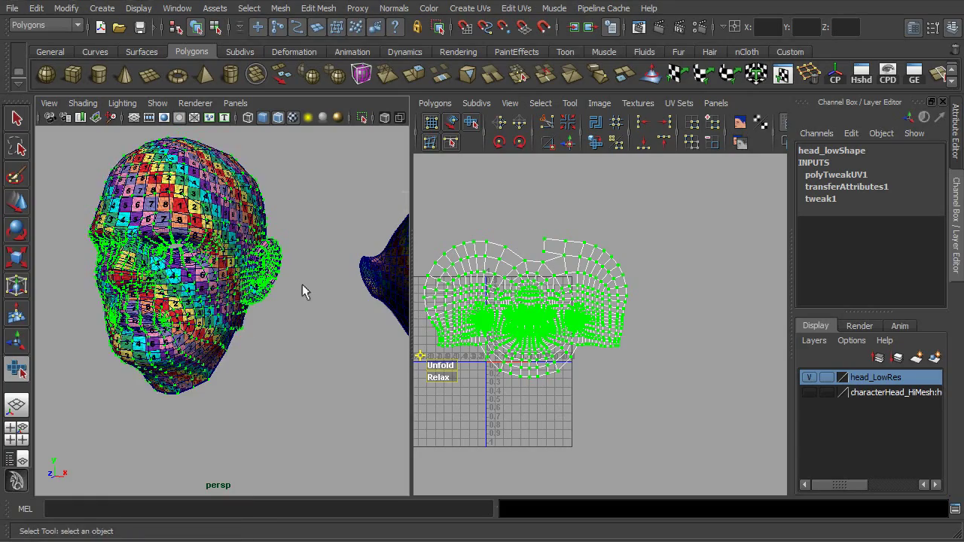
{"action": "left_click", "coordinate": [302, 283]}
{"action": "middle_click_drag", "start_coordinate": [228, 323], "coordinate": [280, 328], "text": "alt"}
{"action": "mouse_move", "coordinate": [280, 328]}
{"action": "left_mouse_down", "text": "alt"}
{"action": "mouse_move", "coordinate": [308, 326]}
{"action": "mouse_move", "coordinate": [277, 339]}
{"action": "mouse_move", "coordinate": [188, 317]}
{"action": "mouse_move", "coordinate": [280, 323]}
{"action": "left_mouse_up", "text": "alt"}
{"action": "middle_click_drag", "start_coordinate": [280, 324], "coordinate": [271, 339], "text": "alt"}
{"action": "right_click_drag", "start_coordinate": [271, 340], "coordinate": [178, 351], "text": "alt"}
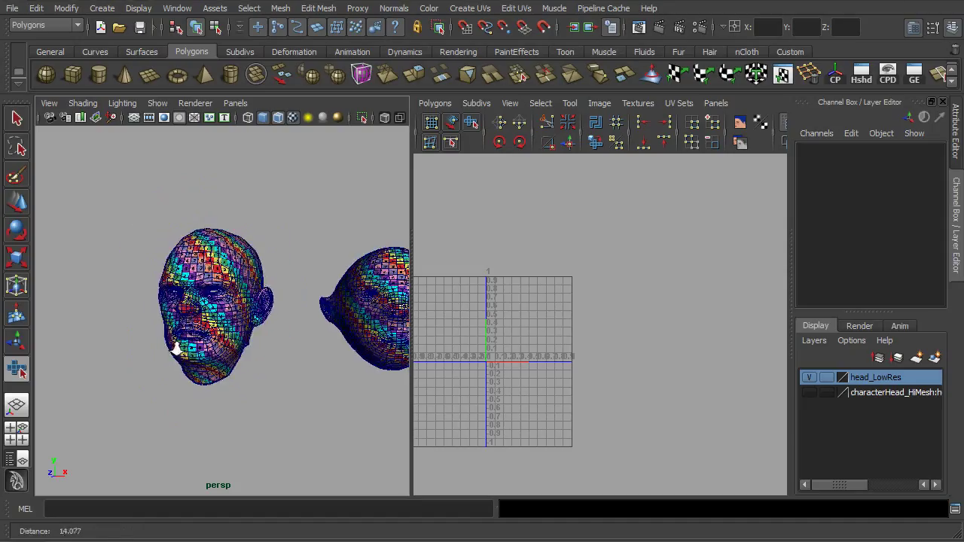
- Select the original head and delete its construction history
{"action": "left_click", "coordinate": [211, 339]}
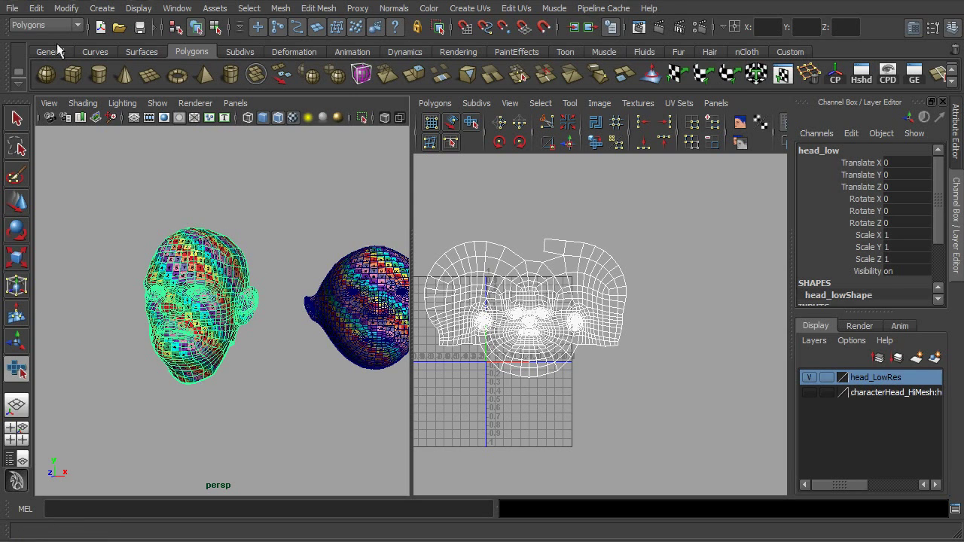
{"action": "left_click", "coordinate": [36, 9]}
{"action": "mouse_move", "coordinate": [100, 164]}
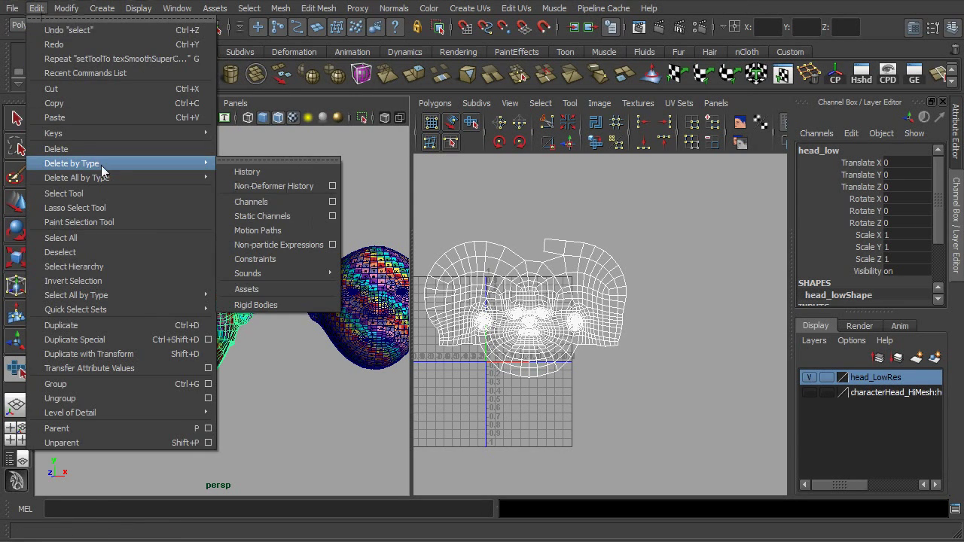
{"action": "left_click", "coordinate": [277, 173]}
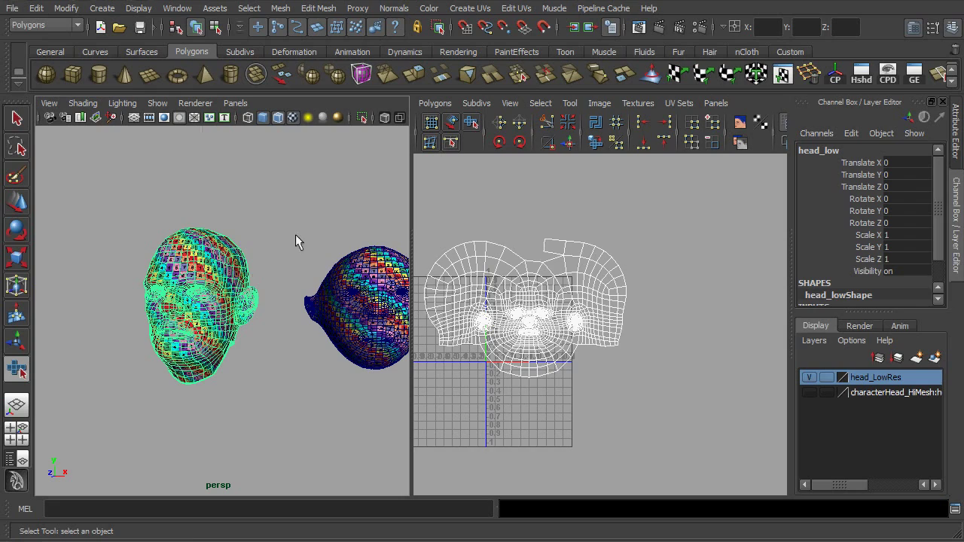
- Select the smoothed duplicate head and delete it from the scene
{"action": "left_click", "coordinate": [314, 337]}
{"action": "left_click", "coordinate": [350, 325]}
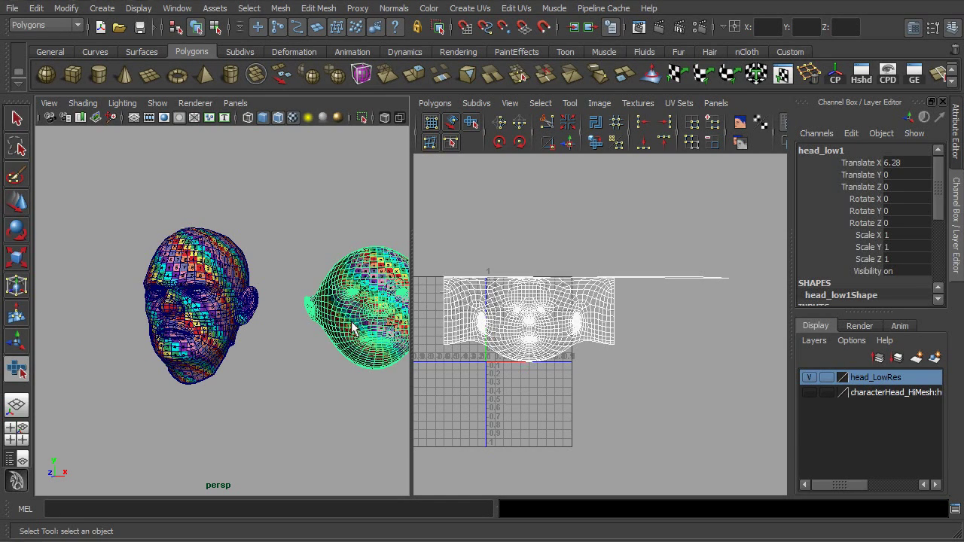
{"action": "key", "text": "Delete"}
- Select all UVs of the remaining head and scale them down uniformly to a little over half their size
{"action": "middle_click_drag", "start_coordinate": [220, 343], "coordinate": [262, 336], "text": "alt"}
{"action": "left_click", "coordinate": [263, 336]}
{"action": "middle_click_drag", "start_coordinate": [555, 313], "coordinate": [659, 311], "text": "alt"}
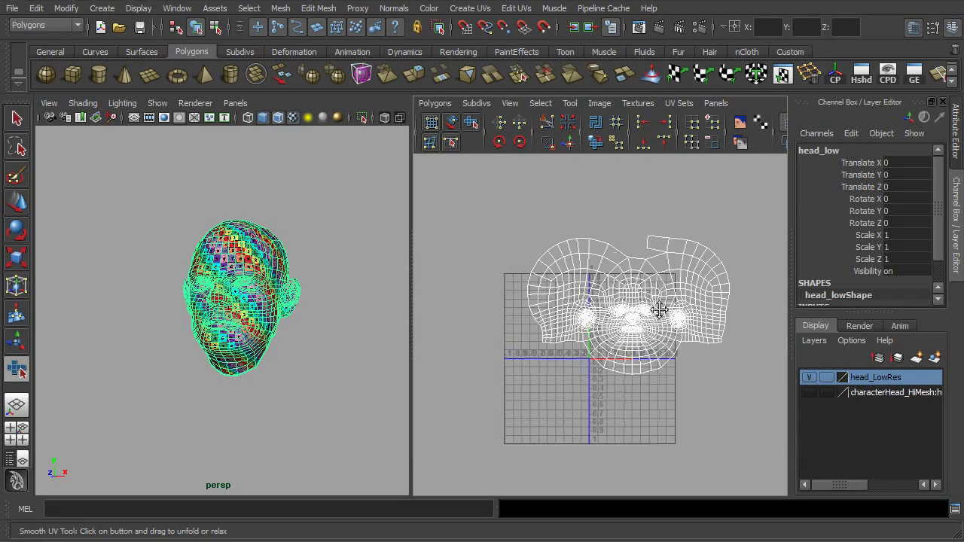
{"action": "right_click_drag", "start_coordinate": [622, 310], "coordinate": [678, 310]}
{"action": "left_click_drag", "start_coordinate": [500, 202], "coordinate": [737, 384]}
{"action": "key", "text": "r"}
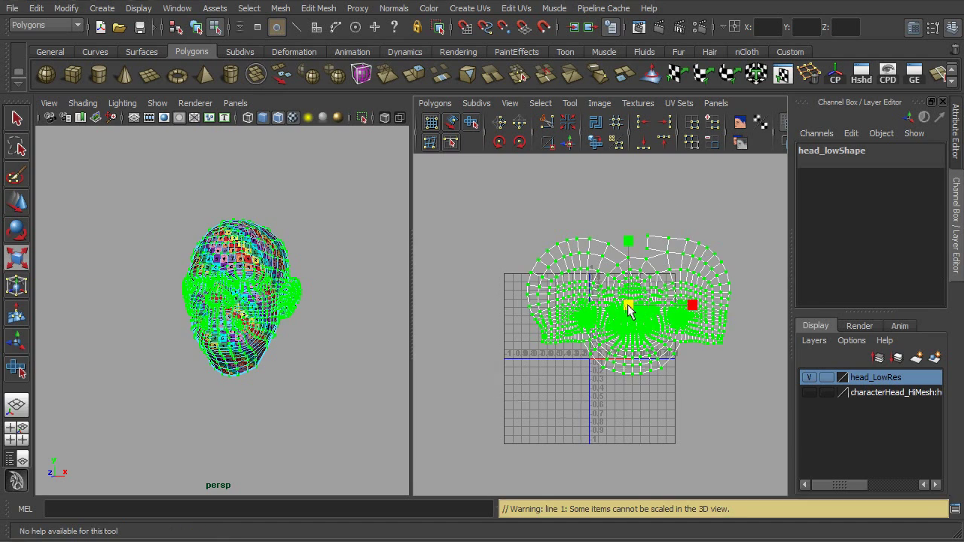
{"action": "left_click_drag", "start_coordinate": [629, 309], "coordinate": [602, 340]}
{"action": "left_click", "coordinate": [458, 372]}
- Return the head to object mode, turn off its textured display, and frame and deselect it for a side view
{"action": "right_click", "coordinate": [252, 304]}
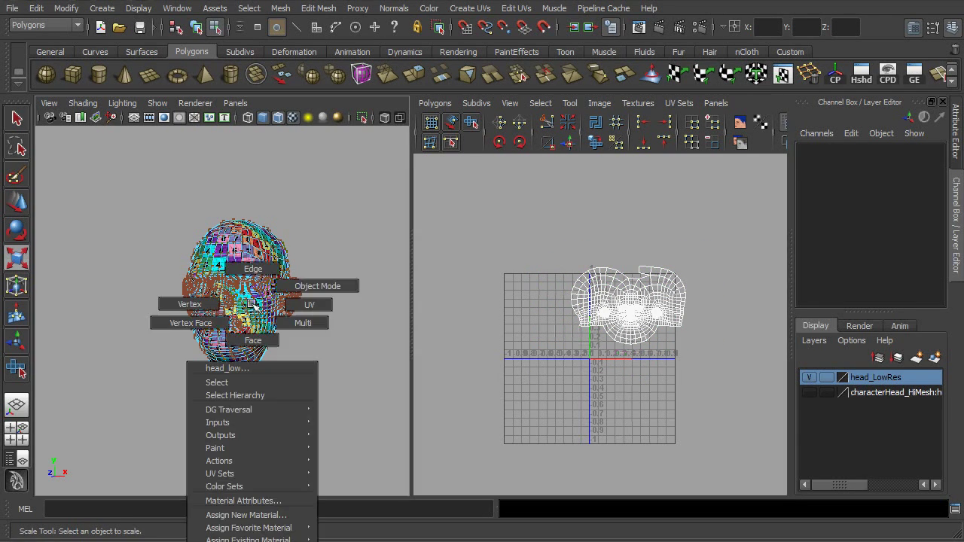
{"action": "right_click_drag", "start_coordinate": [252, 303], "coordinate": [286, 291]}
{"action": "key", "text": "4"}
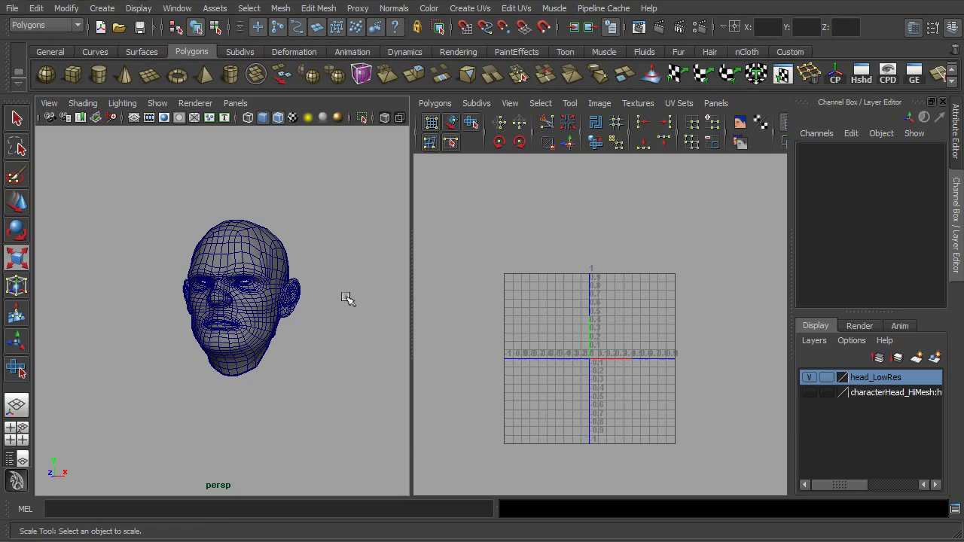
{"action": "left_click", "coordinate": [272, 316]}
{"action": "key", "text": "f"}
{"action": "left_click", "coordinate": [341, 356]}
{"action": "left_click_drag", "start_coordinate": [341, 357], "coordinate": [314, 372], "text": "alt"}
{"action": "key", "text": "r"}
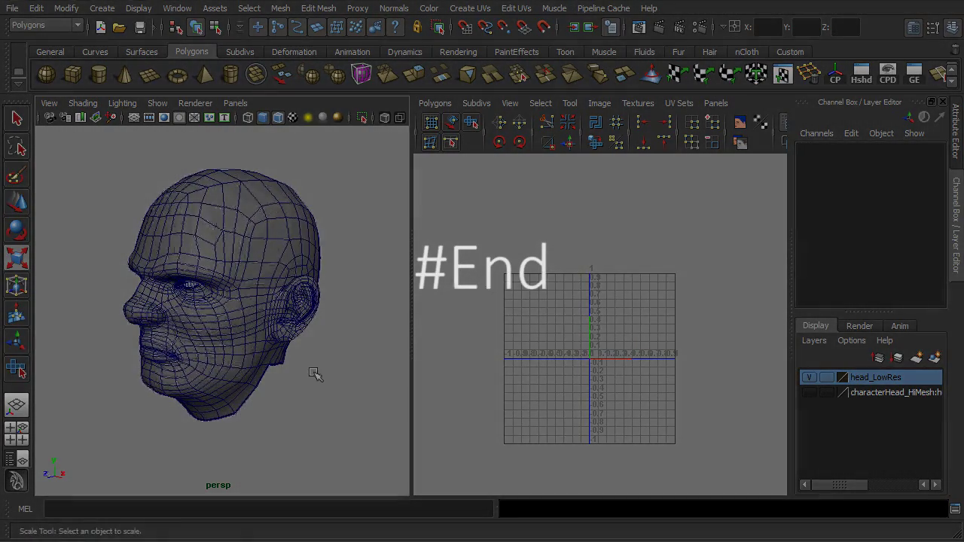